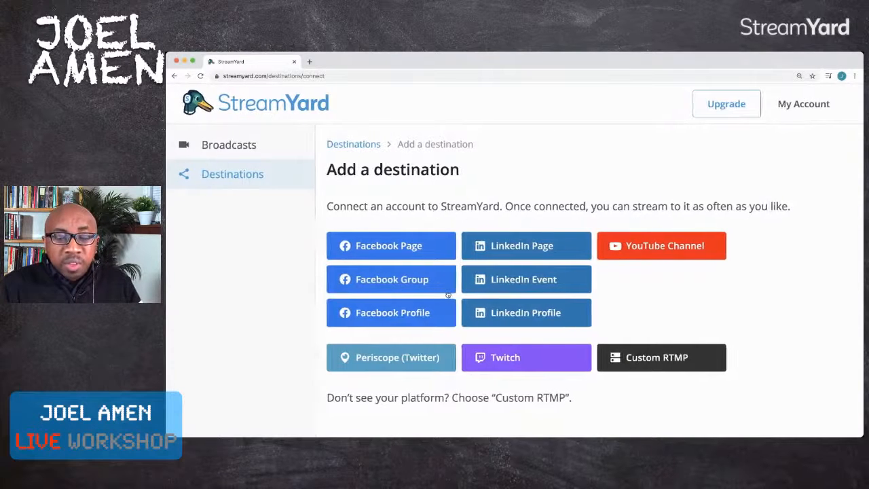
# - Connect a YouTube channel as a destination by choosing the YouTube brand account and allowing StreamYard to manage it
pyautogui.scroll(-1, 401, 289)
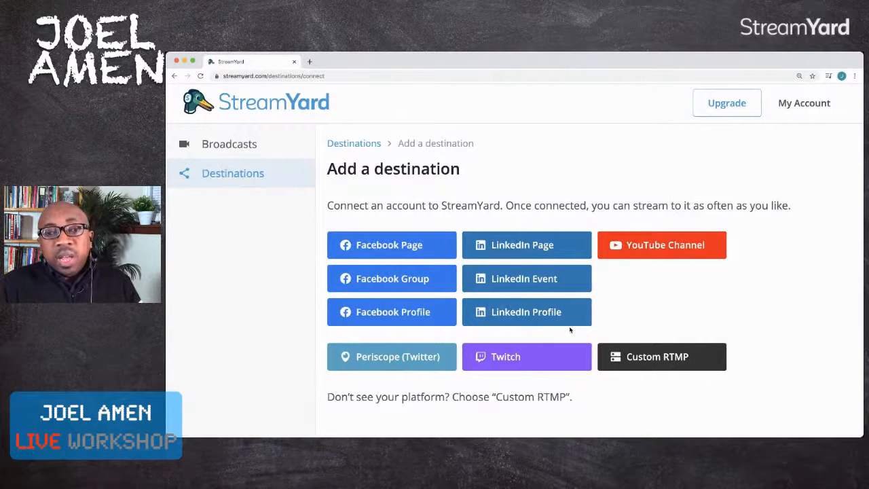
pyautogui.scroll(-1, 570, 330)
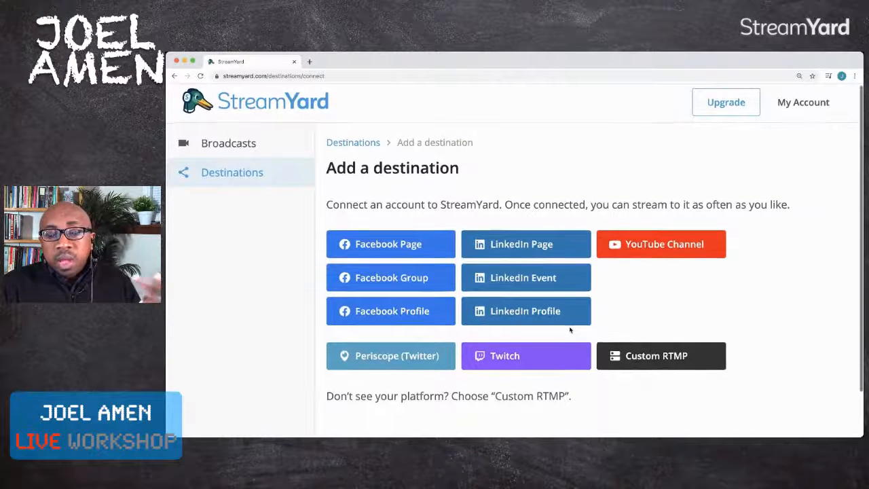
pyautogui.scroll(-1, 569, 330)
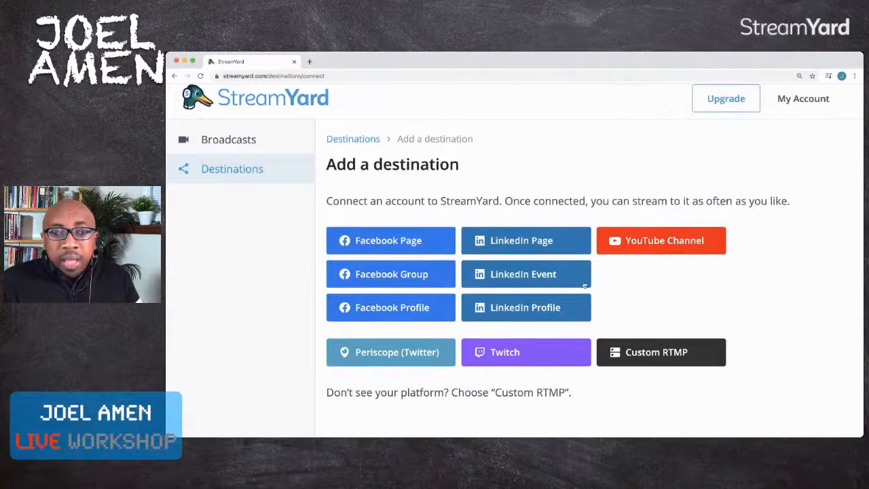
pyautogui.scroll(-1, 654, 278)
pyautogui.click(649, 230)
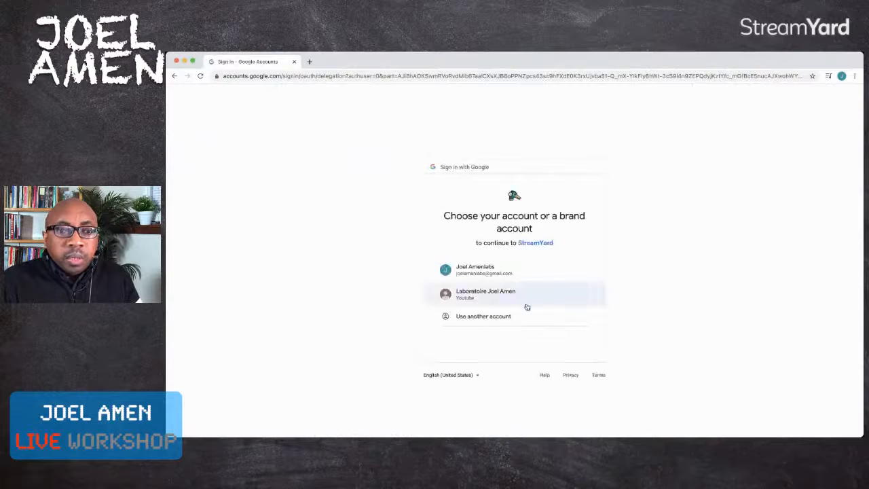
pyautogui.click(493, 272)
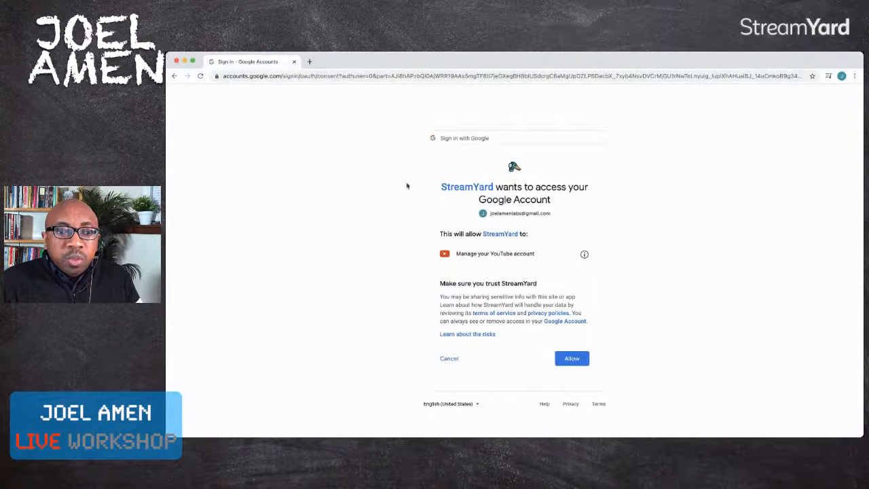
pyautogui.click(174, 75)
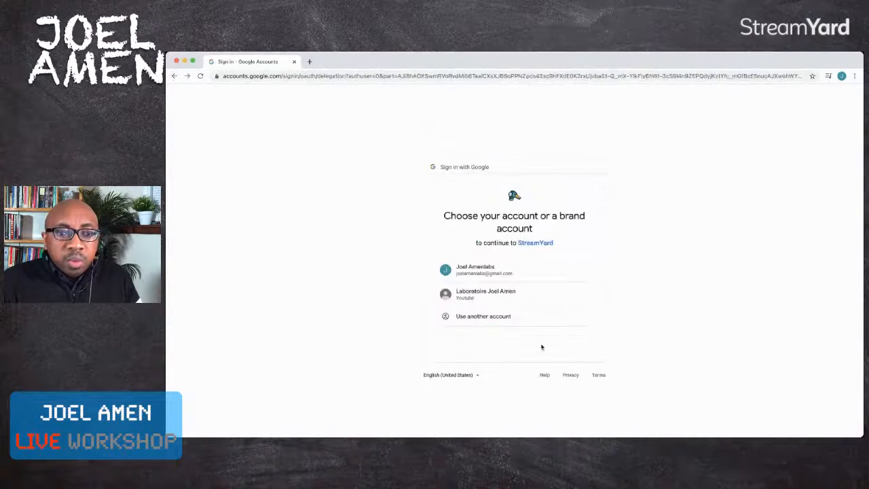
pyautogui.click(492, 297)
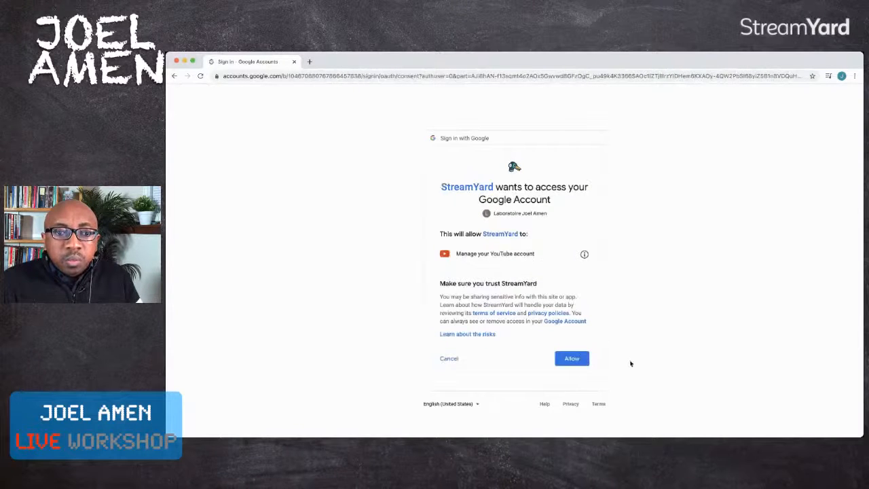
pyautogui.click(573, 360)
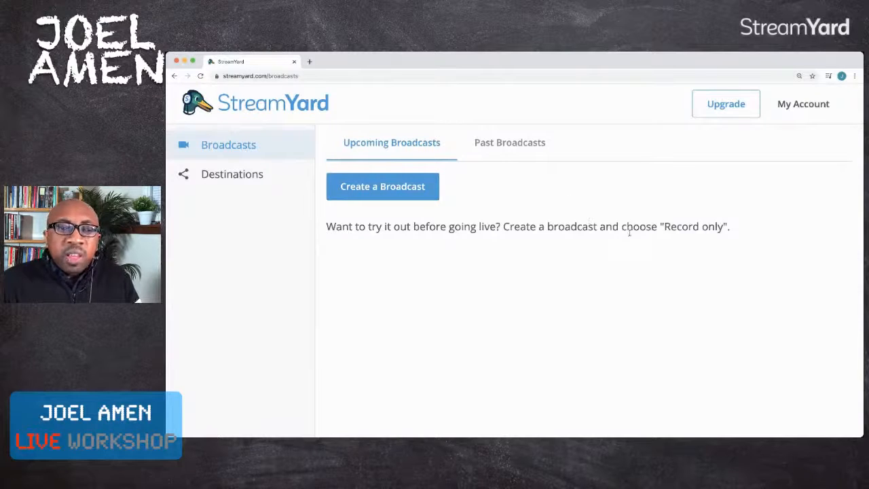
pyautogui.click(357, 186)
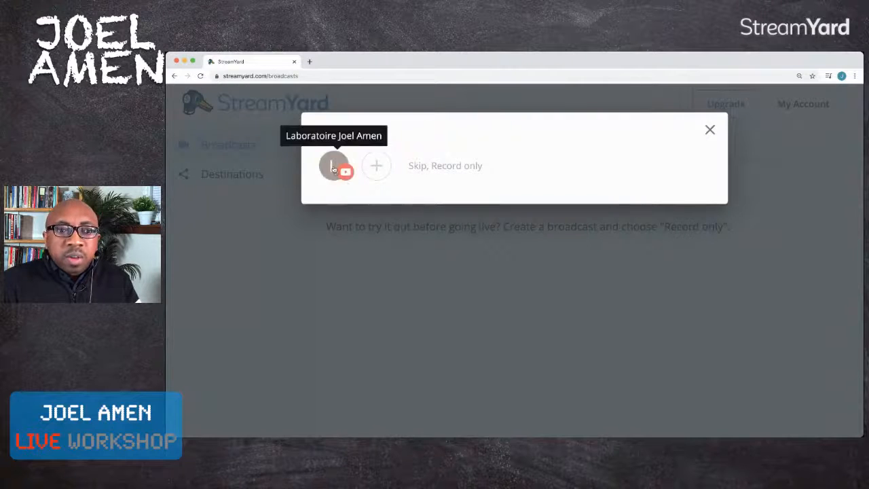
pyautogui.click(334, 169)
pyautogui.click(543, 233)
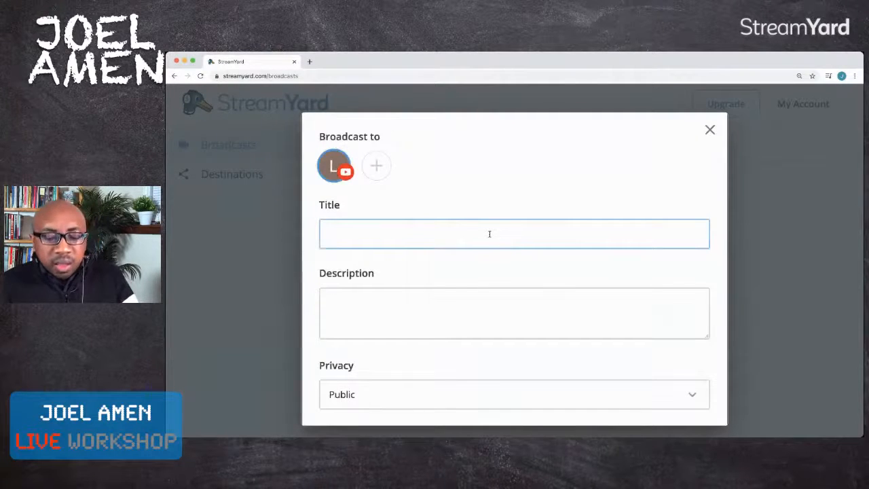
pyautogui.write('Test')
pyautogui.press('Tab')
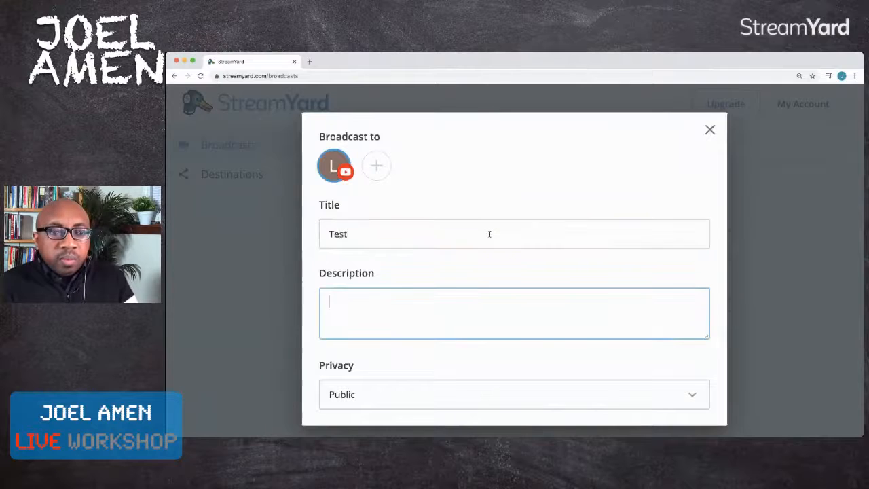
pyautogui.write('faire un test de streamyard')
pyautogui.press('Tab')
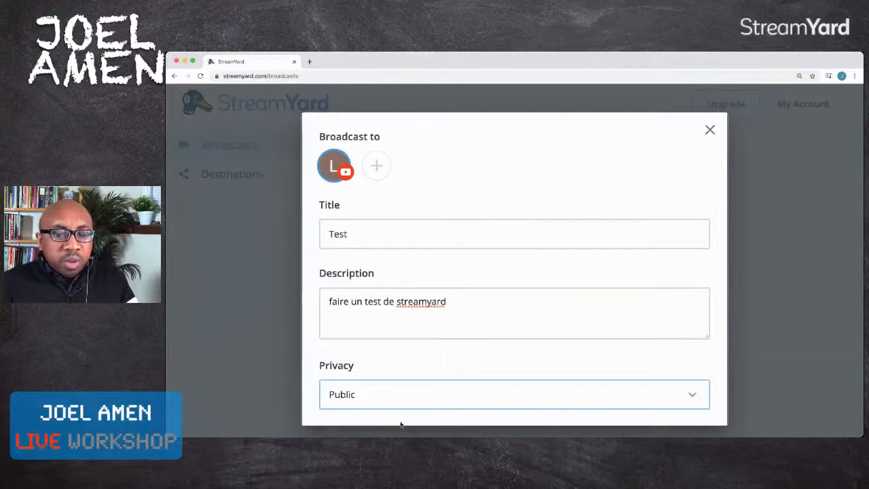
pyautogui.press('Down')
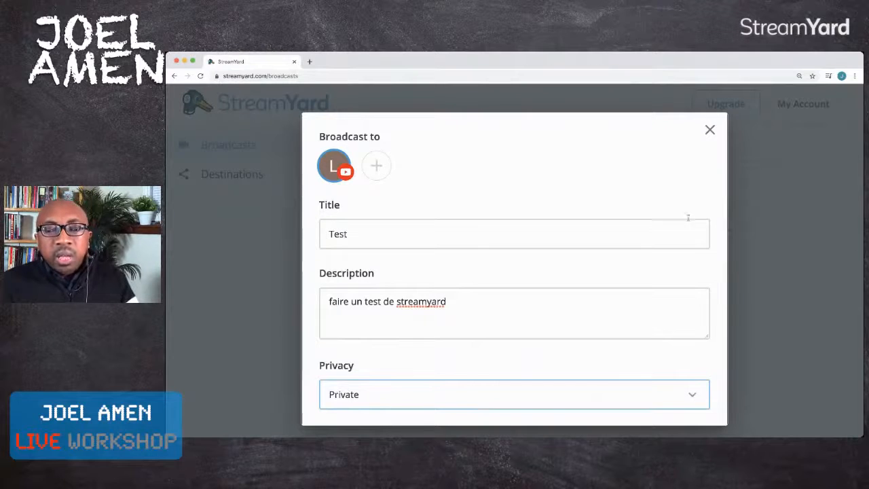
pyautogui.click(710, 129)
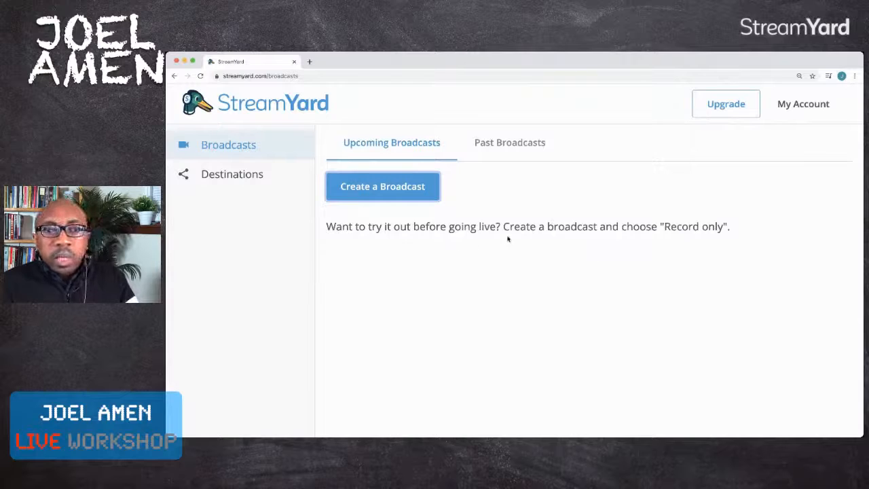
# - Check the list of connected destinations and return to the upcoming broadcasts
pyautogui.press('super+Tab')
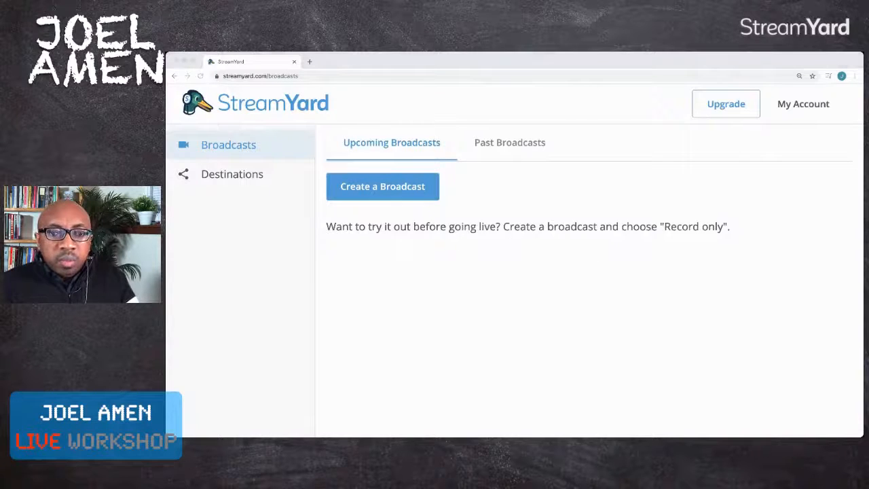
pyautogui.press('super+Tab')
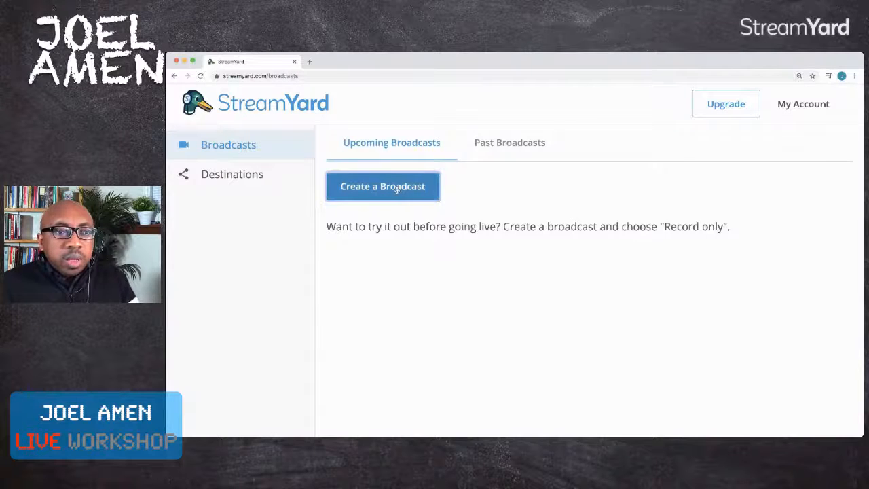
pyautogui.click(203, 174)
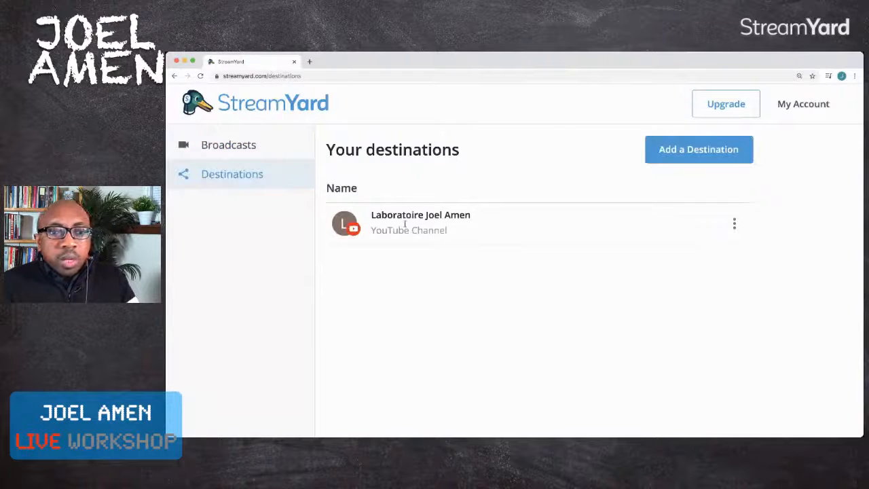
pyautogui.click(220, 152)
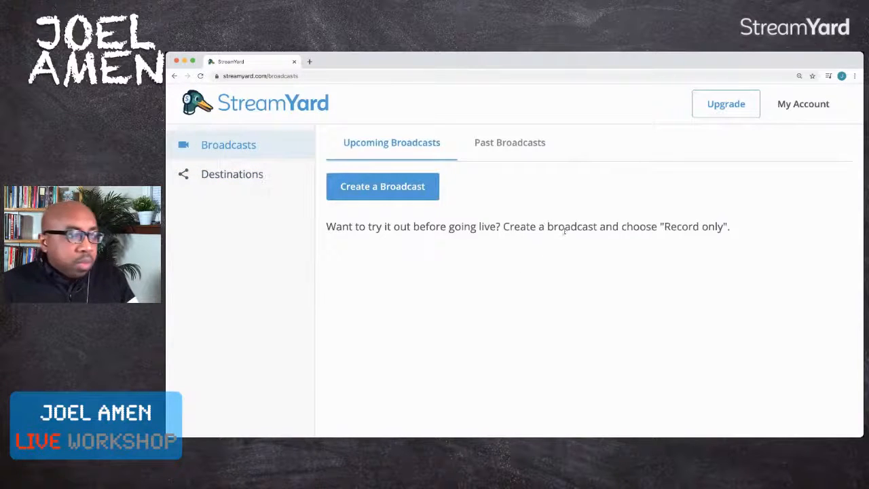
# - Start a new broadcast to the connected YouTube channel and title it "test"
pyautogui.click(404, 184)
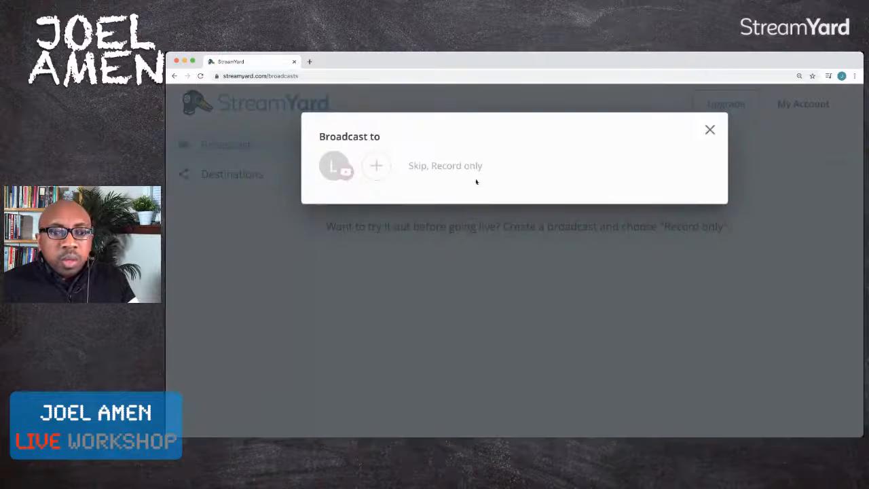
pyautogui.click(337, 167)
pyautogui.scroll(-3, 417, 246)
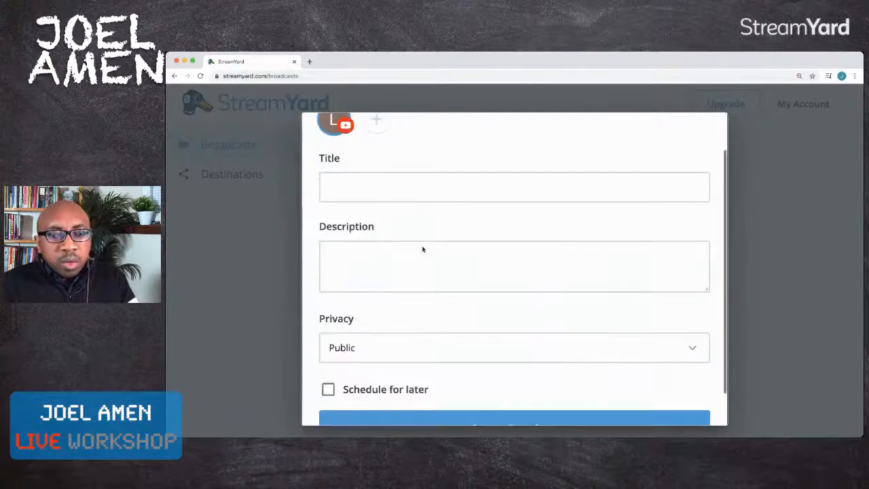
pyautogui.scroll(3, 421, 247)
pyautogui.click(419, 242)
pyautogui.write('test')
# - Fill in the broadcast description with "test streamyard"
pyautogui.press('Tab')
pyautogui.write('test sgtre')
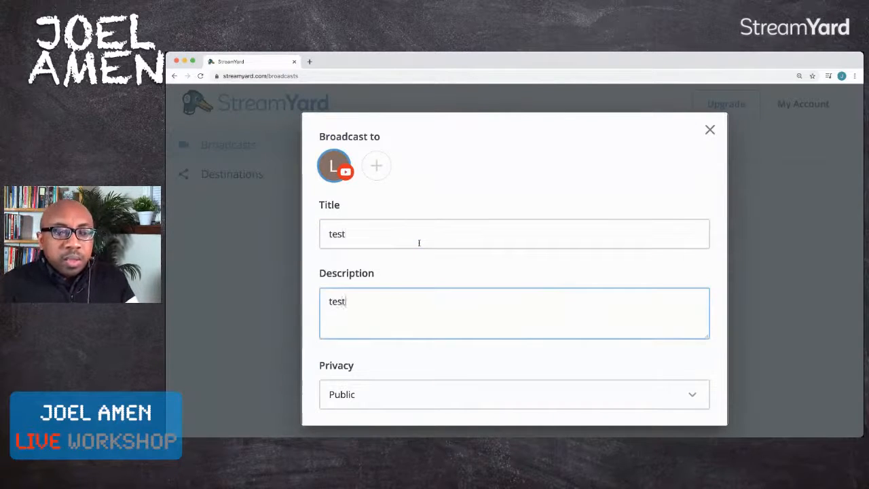
pyautogui.press('BackSpace')
pyautogui.press('BackSpace')
pyautogui.press('BackSpace')
pyautogui.write('t')
pyautogui.press('BackSpace')
pyautogui.press('BackSpace')
pyautogui.write('treamyardd')
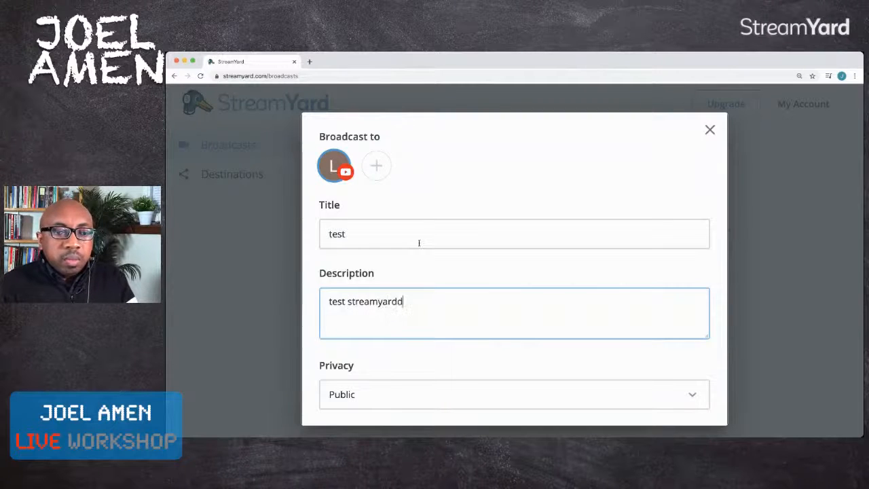
pyautogui.press('BackSpace')
pyautogui.press('Tab')
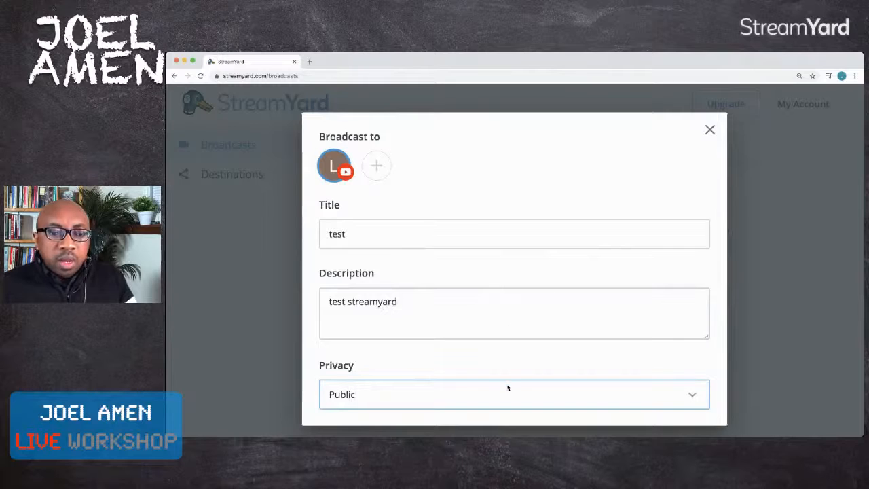
# - Set the broadcast's privacy to Private and create the broadcast
pyautogui.click(475, 424)
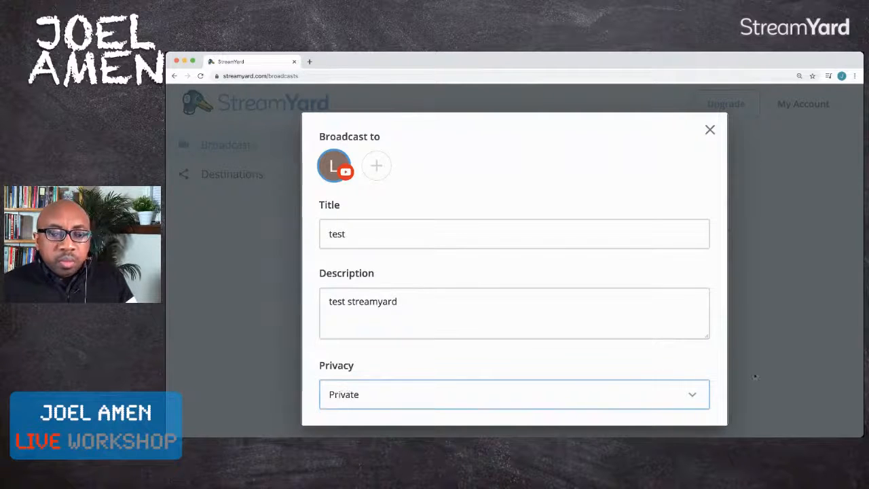
pyautogui.click(753, 374)
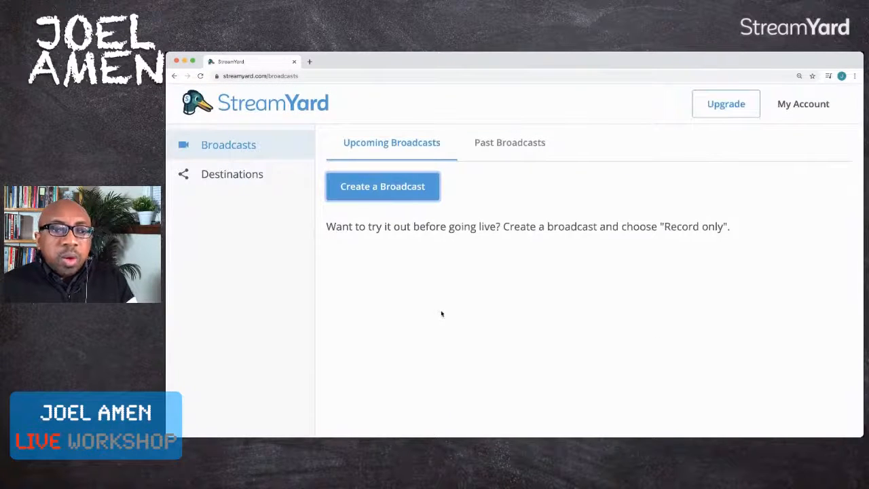
pyautogui.click(370, 186)
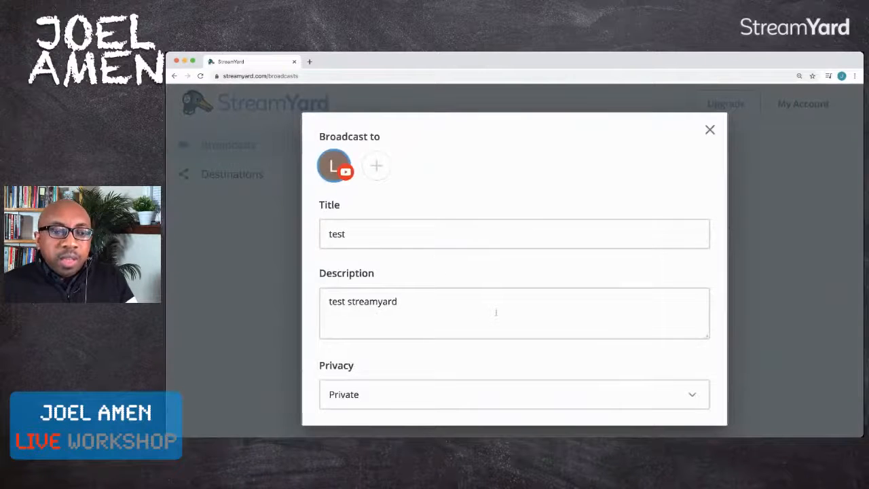
pyautogui.scroll(-2, 484, 320)
pyautogui.click(513, 399)
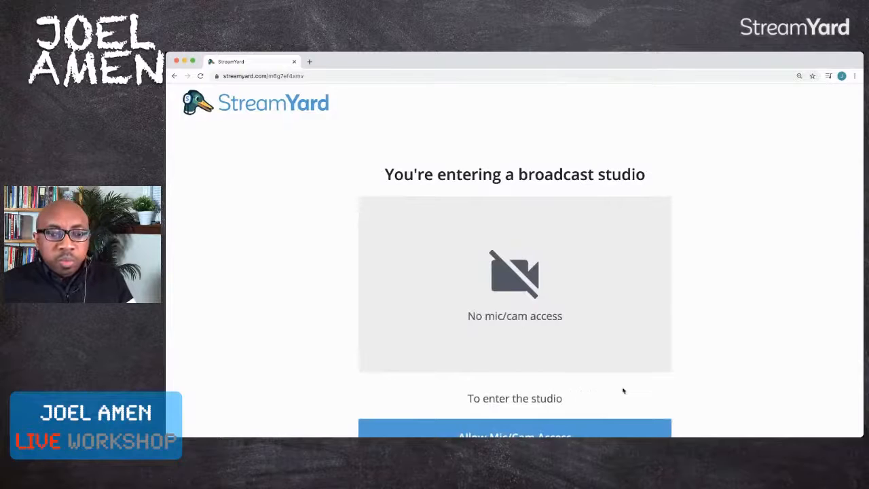
# - Allow StreamYard to access the microphone and camera for the broadcast studio
pyautogui.scroll(-1, 623, 390)
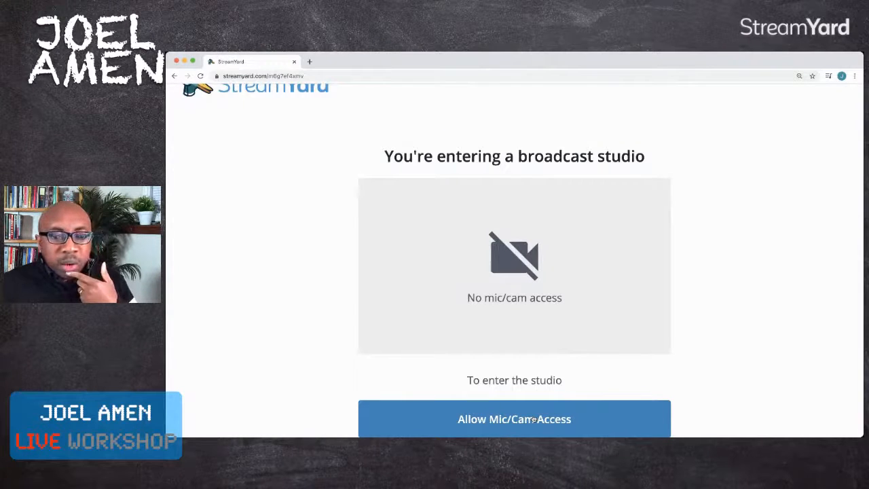
pyautogui.click(533, 420)
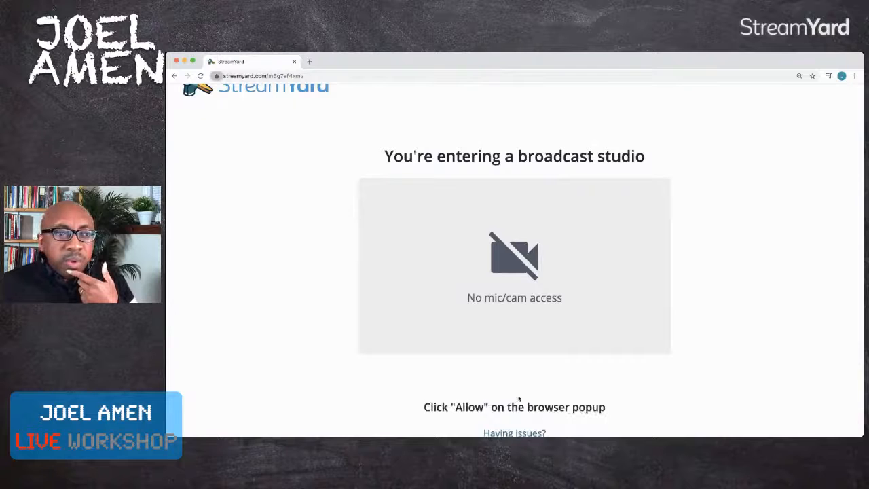
pyautogui.click(312, 134)
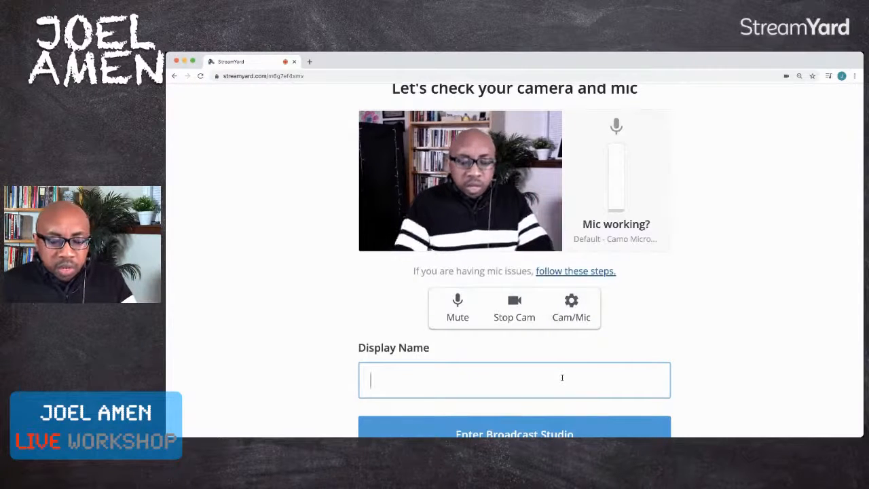
# - Enter the presenter's display name and mute the microphone
pyautogui.write('Joel ')
pyautogui.write('lam')
pyautogui.press('BackSpace')
pyautogui.write('b')
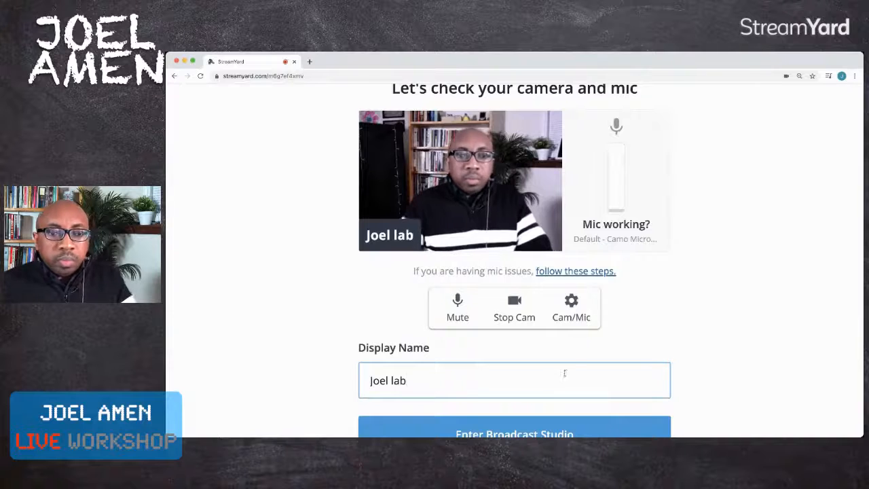
pyautogui.click(458, 308)
# - Enter the broadcast studio, dismiss the hint, and add the presenter's own camera to the stream
pyautogui.scroll(-1, 700, 332)
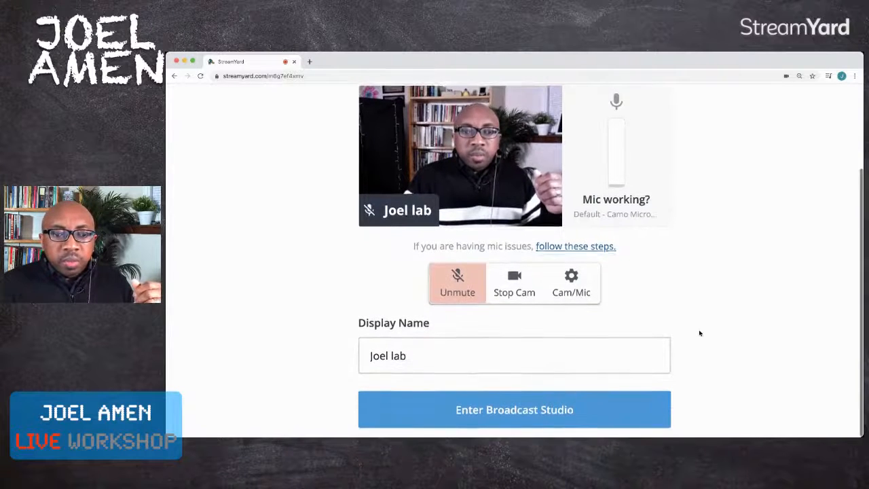
pyautogui.click(530, 412)
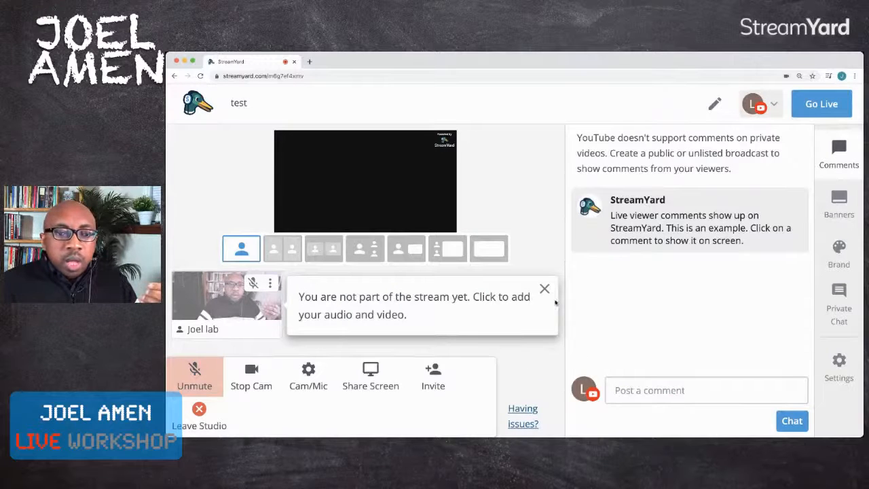
pyautogui.click(545, 288)
pyautogui.moveTo(226, 310)
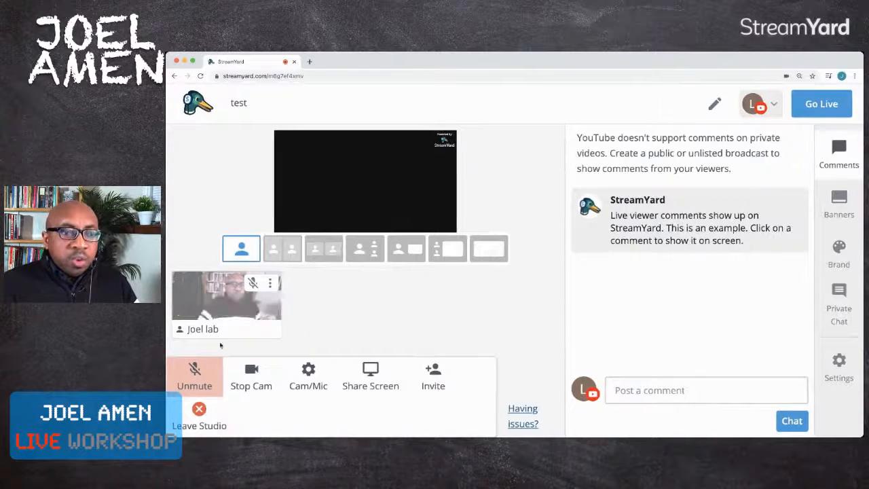
pyautogui.click(222, 306)
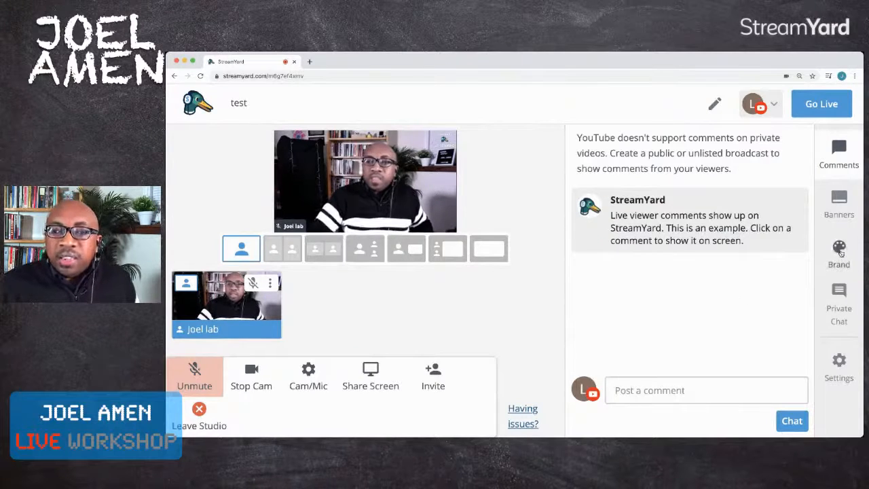
# - Look through the studio's branding options, from brand color and theme to logo, overlay, video clips and background, and return to the comments
pyautogui.click(841, 252)
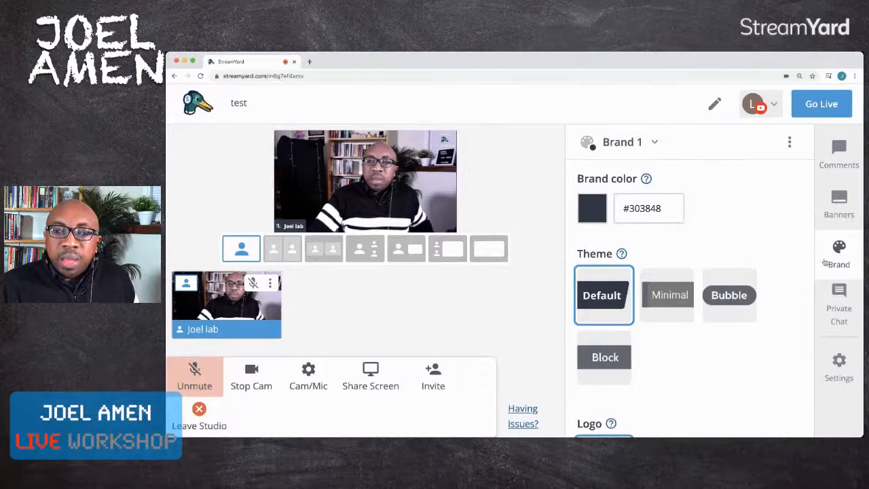
pyautogui.scroll(-5, 750, 309)
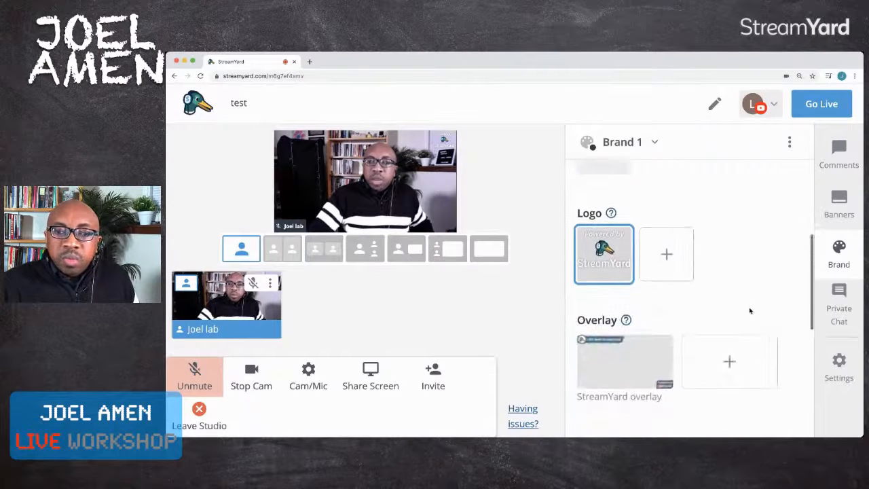
pyautogui.scroll(-2, 750, 310)
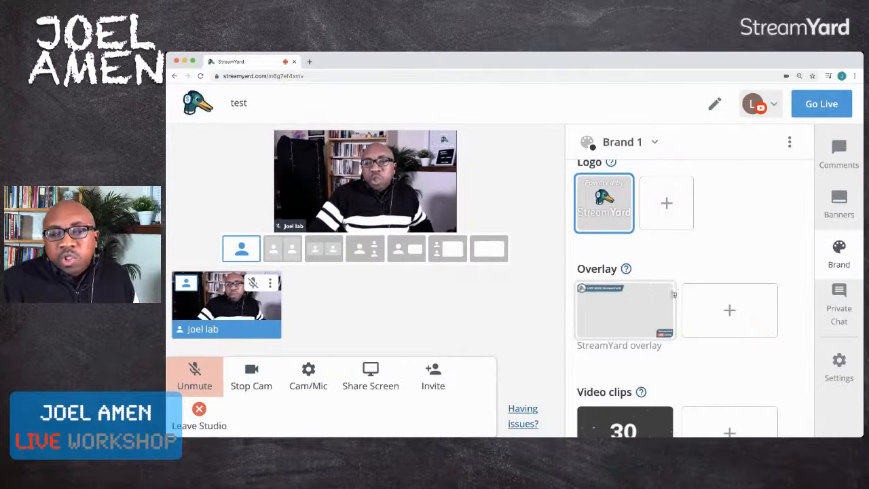
pyautogui.scroll(-1, 684, 284)
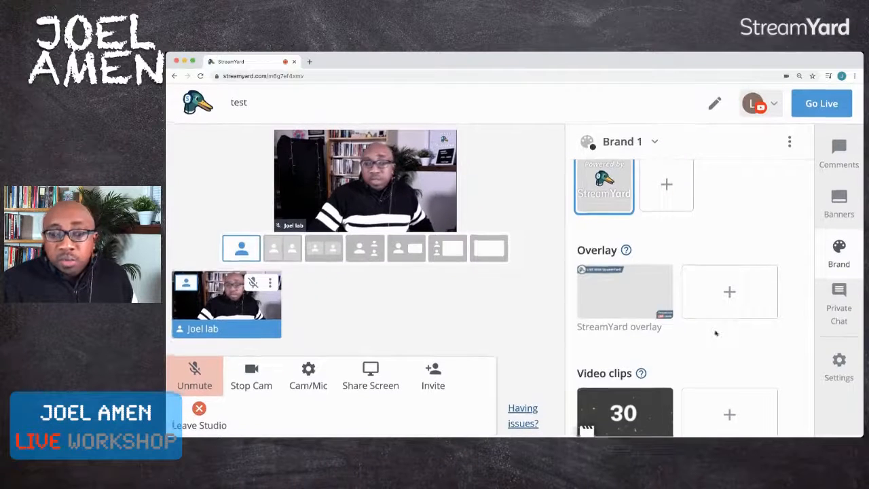
pyautogui.scroll(1, 679, 326)
pyautogui.scroll(-3, 716, 332)
pyautogui.scroll(-1, 713, 331)
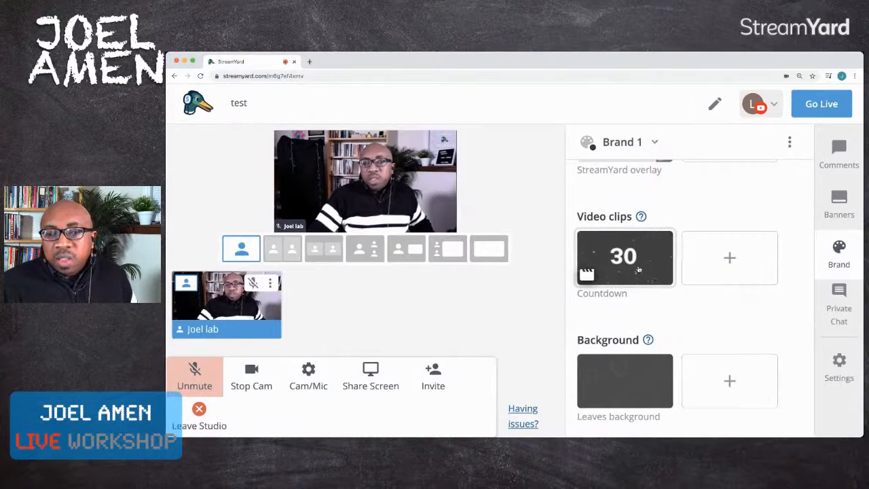
pyautogui.scroll(-1, 656, 299)
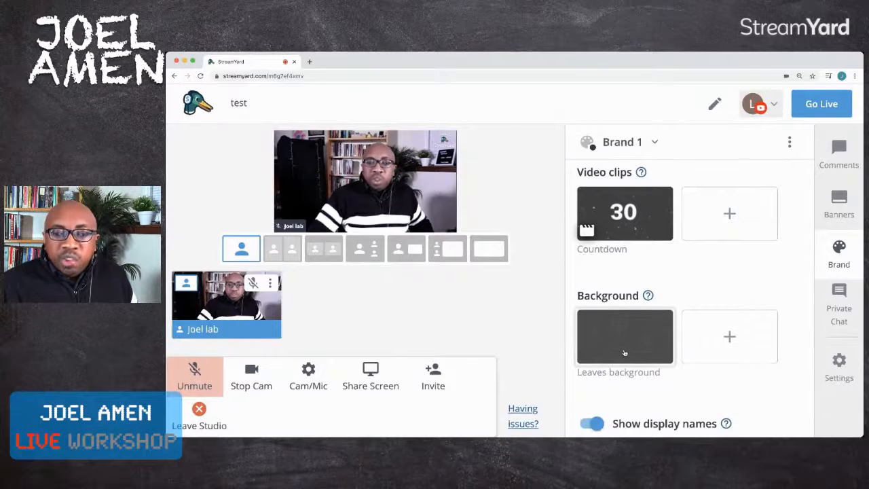
pyautogui.scroll(-1, 655, 340)
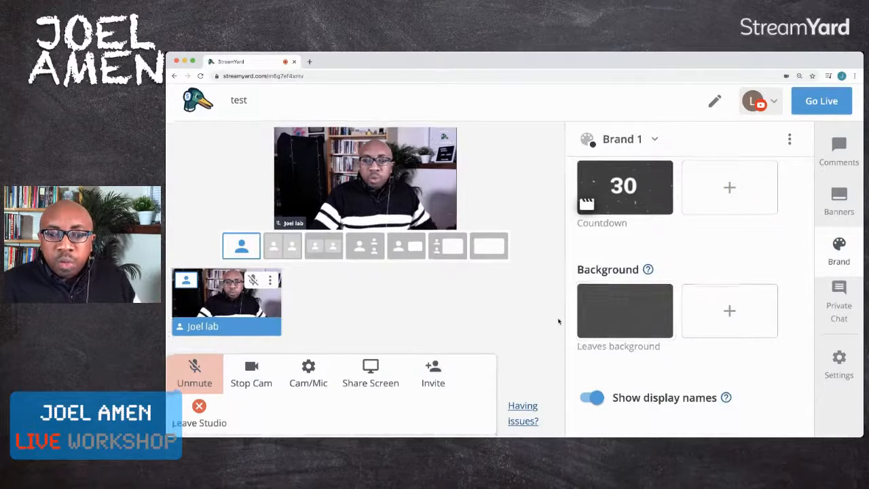
pyautogui.scroll(10, 723, 238)
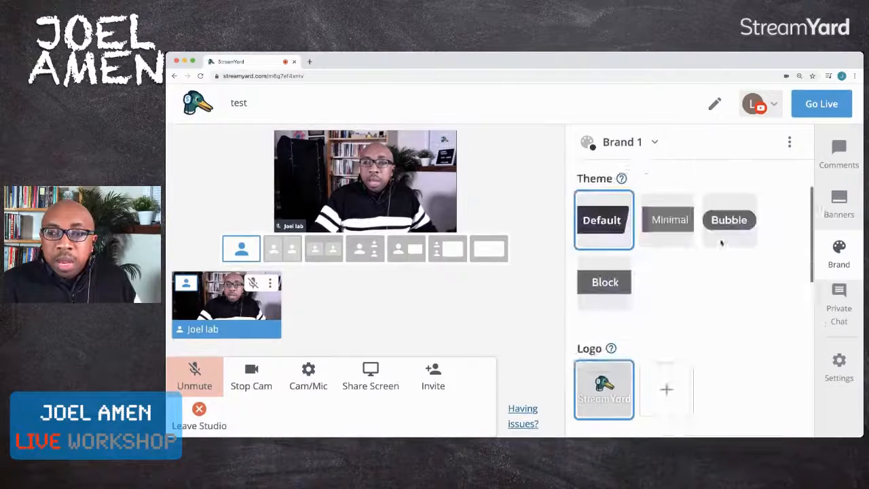
pyautogui.click(839, 155)
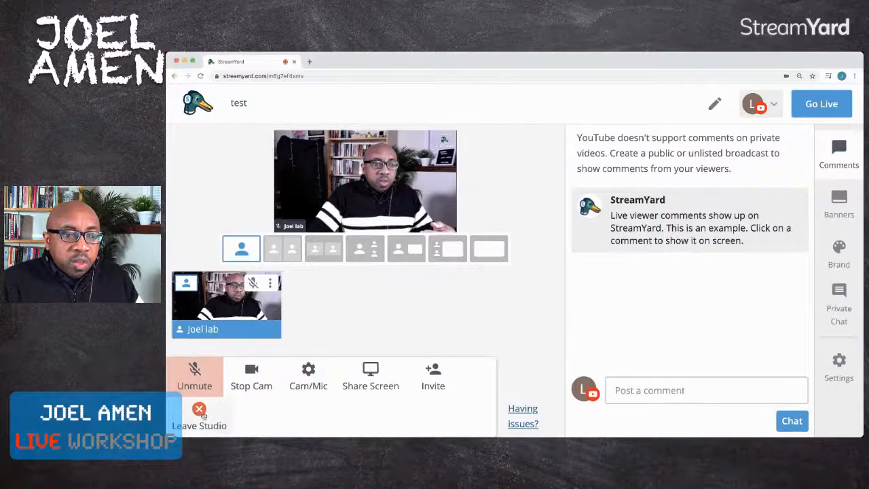
# - Leave the broadcast studio, check the connected destinations, and return to the list of upcoming broadcasts
pyautogui.click(220, 415)
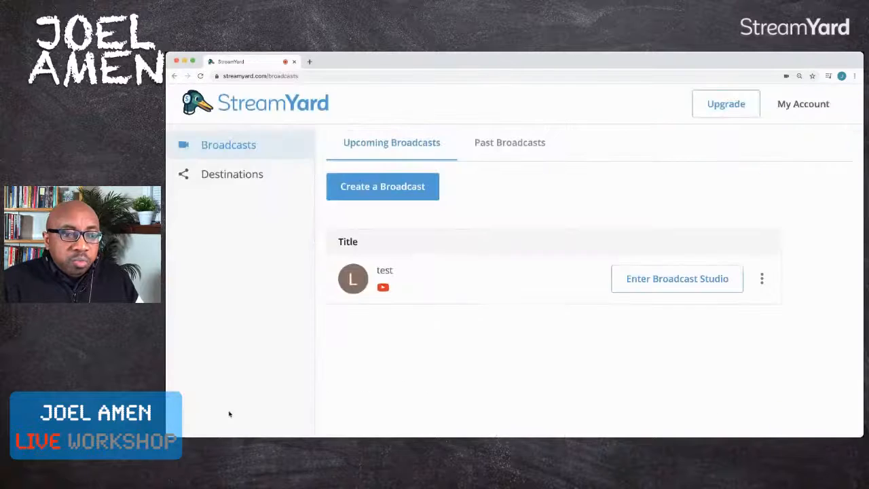
pyautogui.click(257, 176)
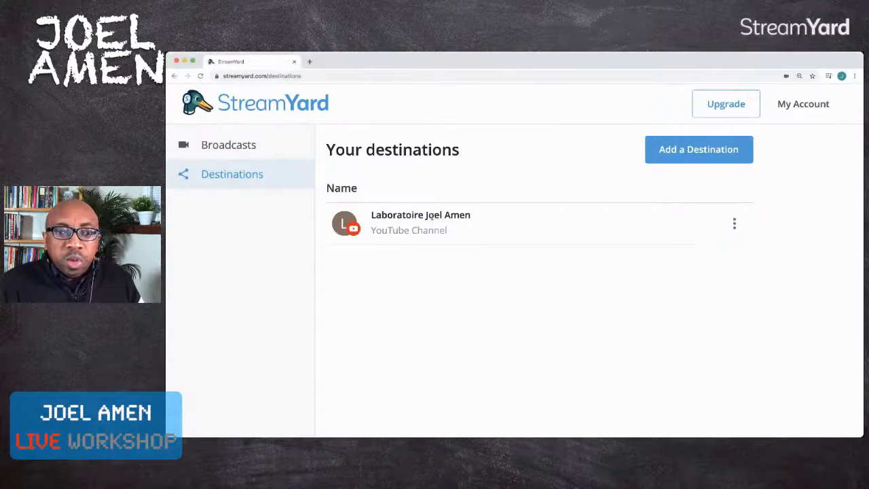
pyautogui.click(243, 150)
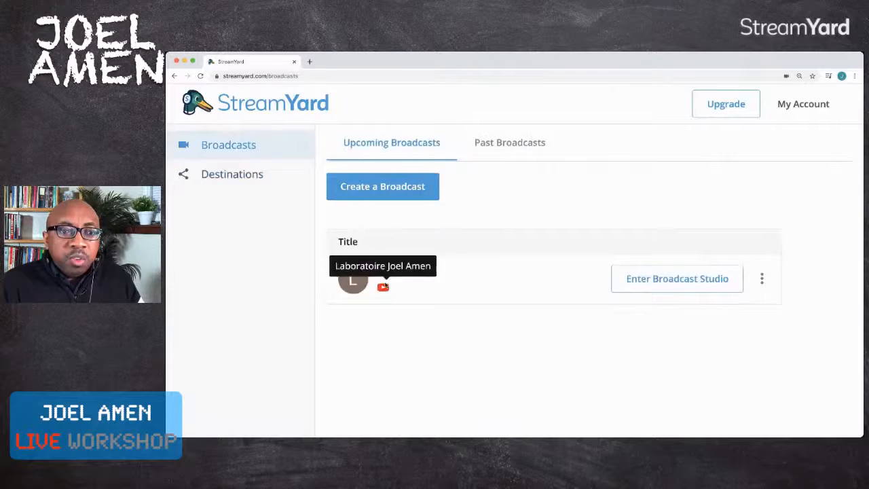
# - Re-enter the test broadcast's studio with the existing display name and dismiss the hint about joining the stream
pyautogui.click(693, 285)
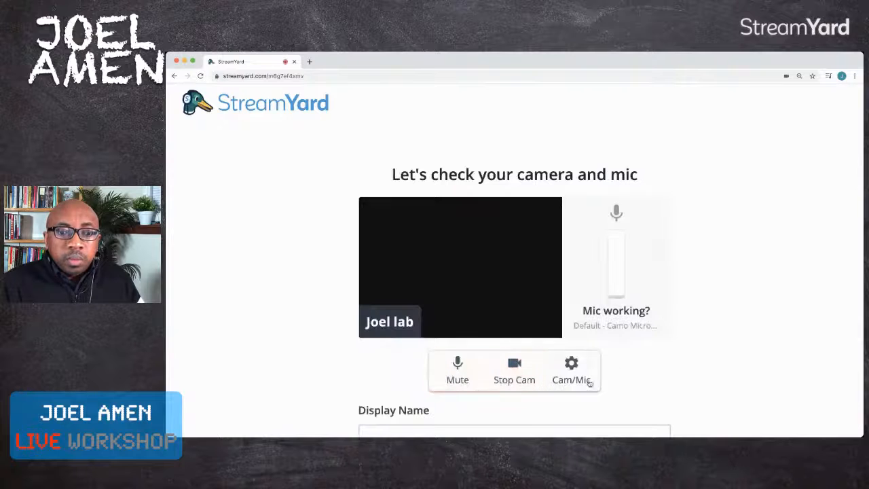
pyautogui.scroll(-3, 646, 359)
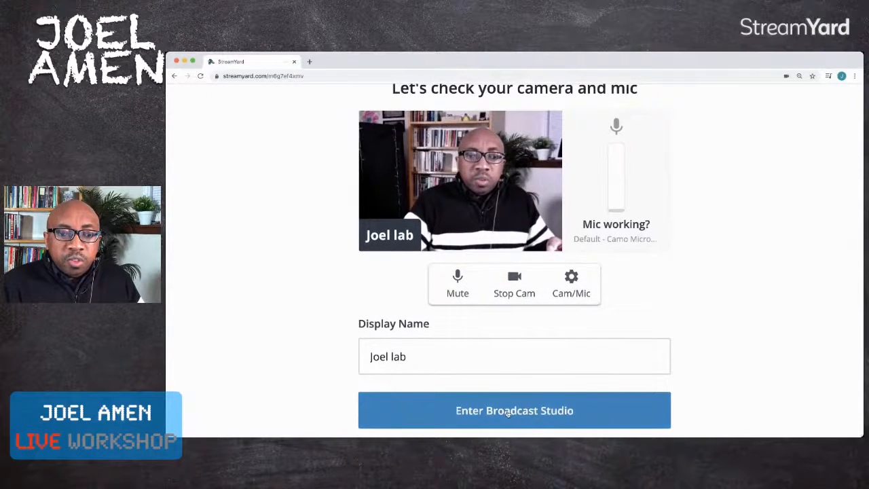
pyautogui.click(507, 412)
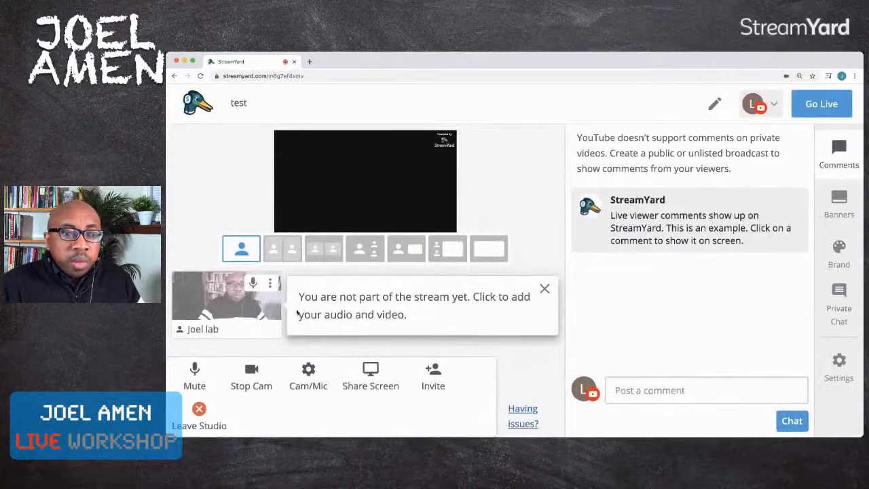
pyautogui.click(545, 289)
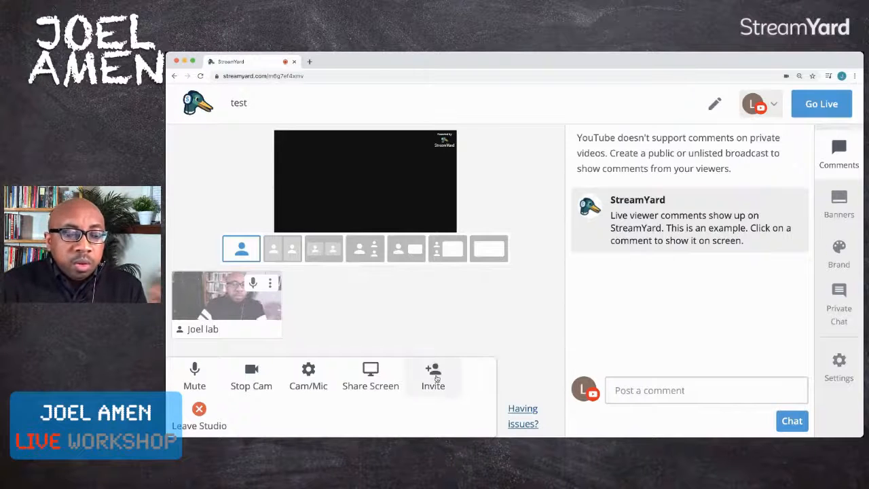
# - Copy the guest invitation link for the broadcast studio to the clipboard and close the invitation dialog
pyautogui.click(436, 378)
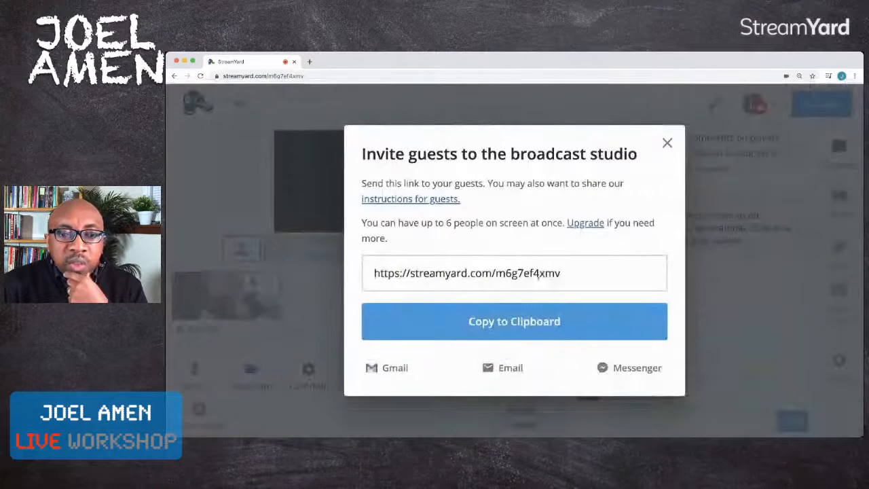
pyautogui.moveTo(584, 271); pyautogui.dragTo(361, 273)
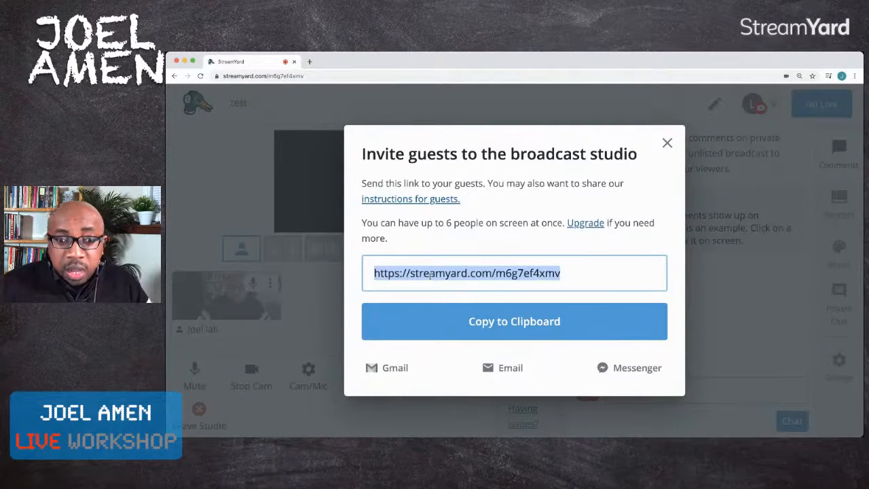
pyautogui.click(455, 326)
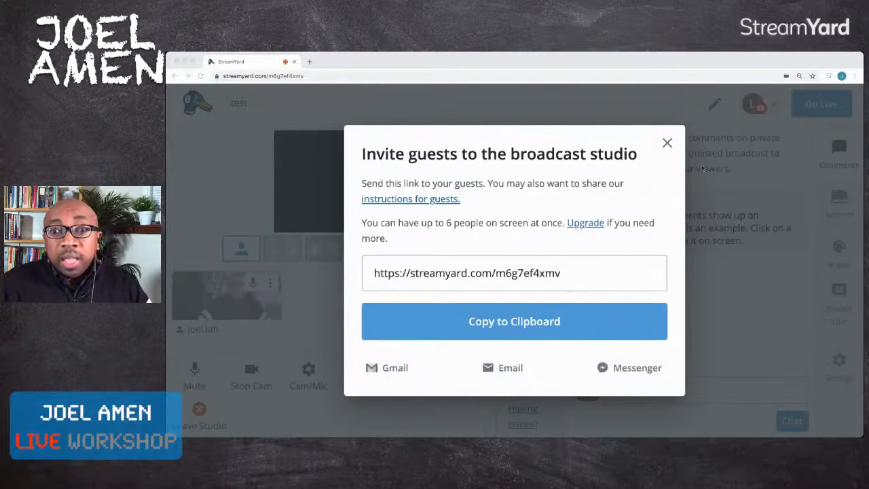
pyautogui.click(665, 145)
pyautogui.click(666, 144)
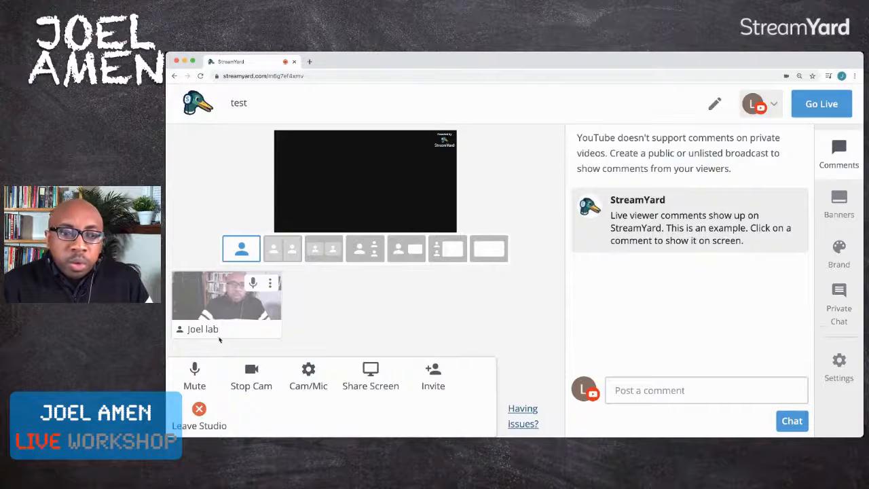
# - Add the presenter's own camera and audio to the stream
pyautogui.click(230, 306)
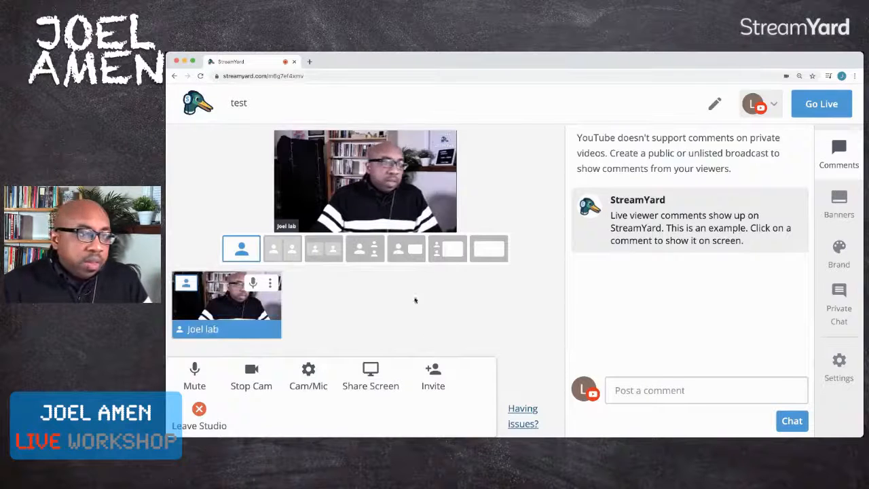